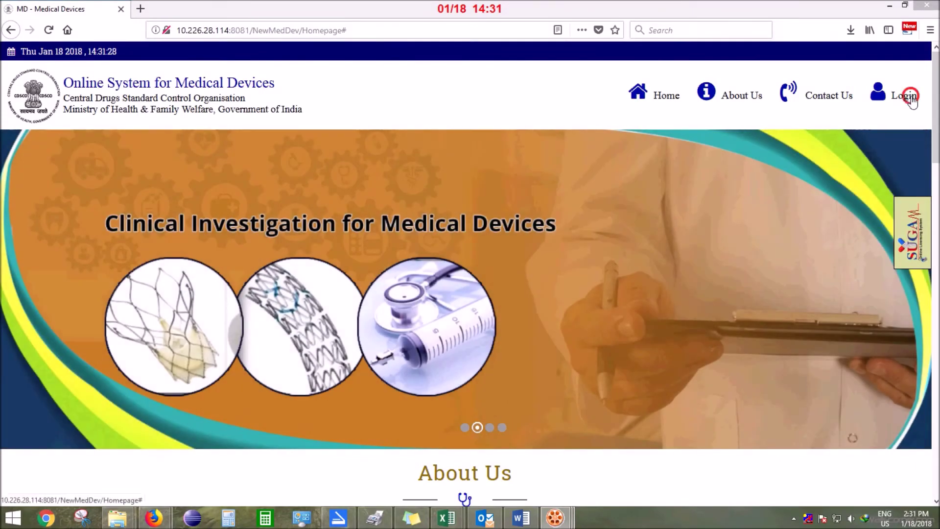
left_click(905, 96)
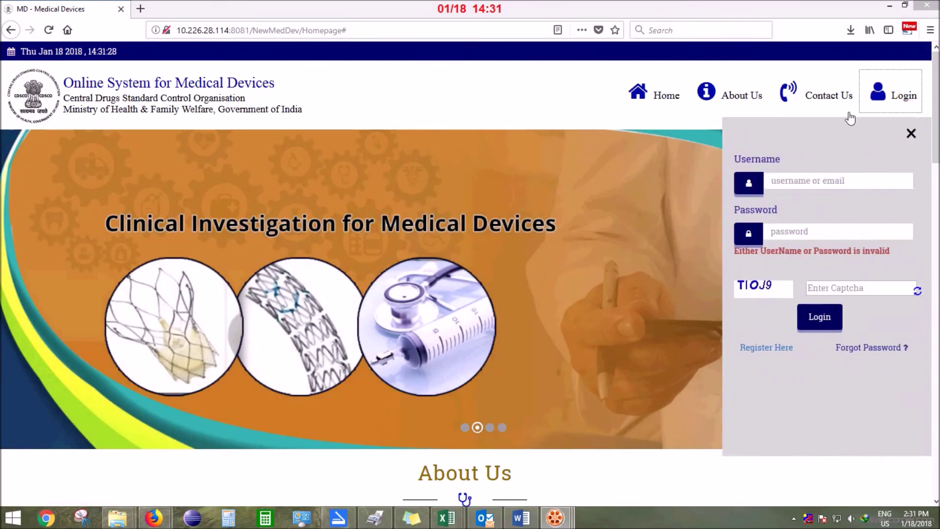
left_click(818, 182)
key("ctrl+v")
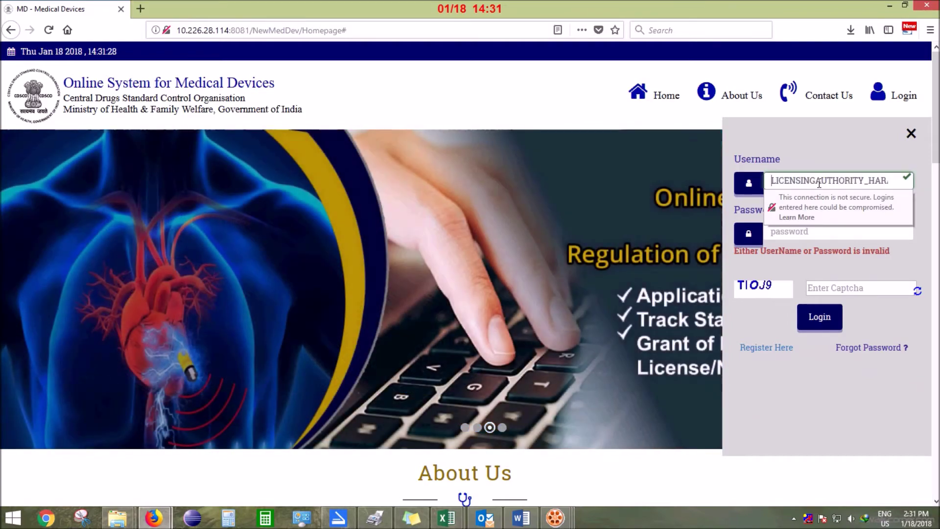
key("Escape")
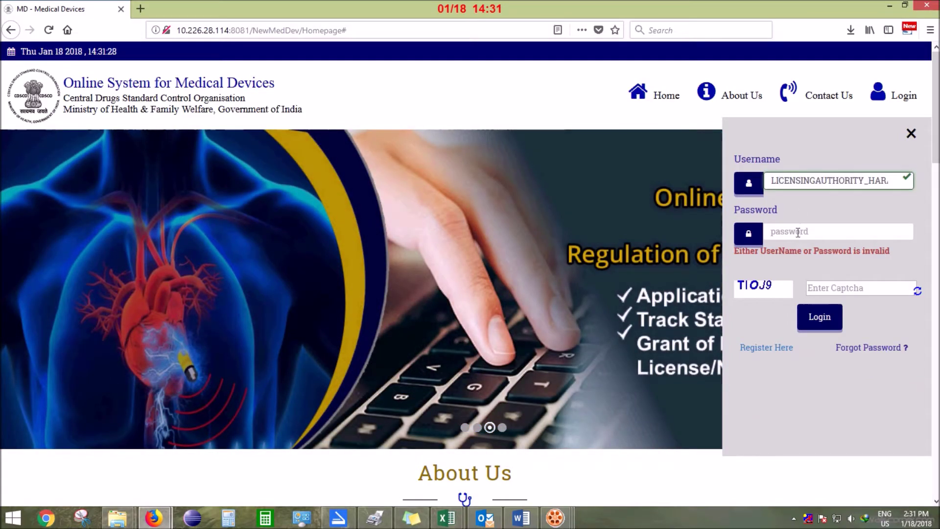
left_click(798, 233)
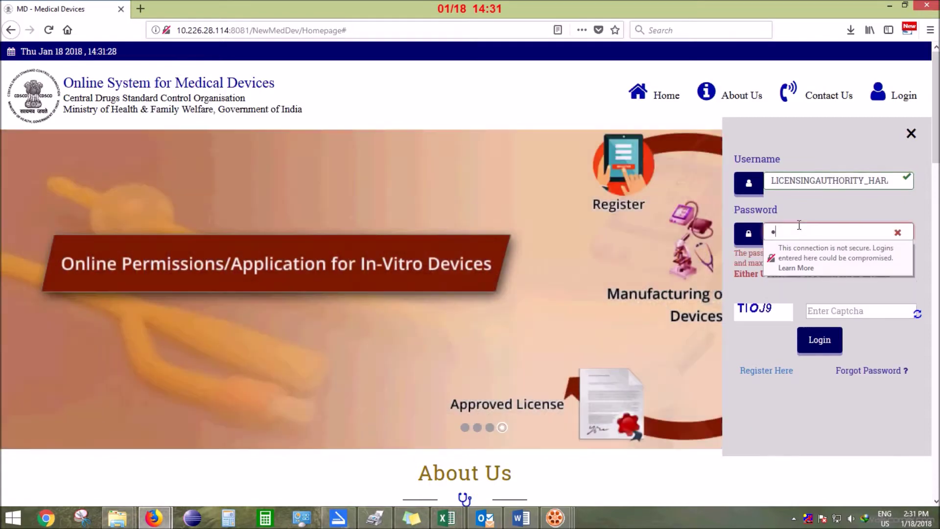
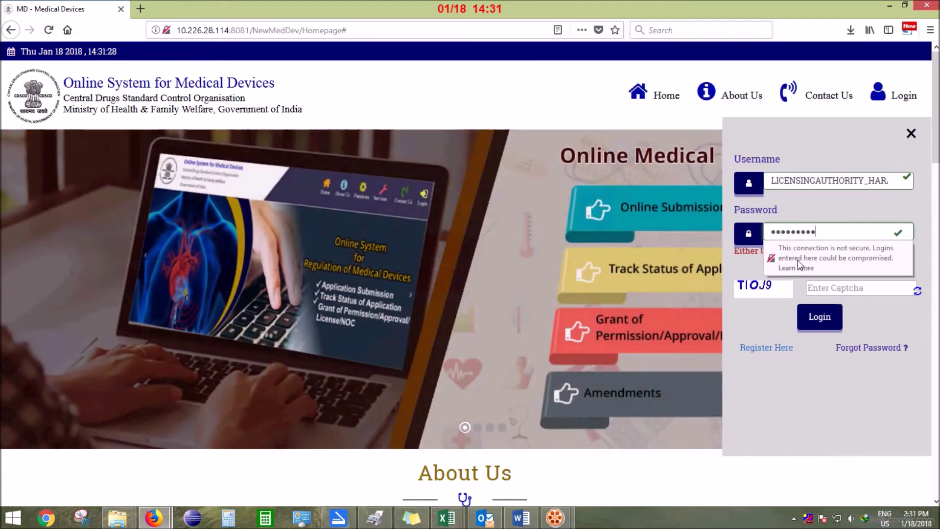
Enter captcha TIOJ9 and submit the login.
left_click(821, 289)
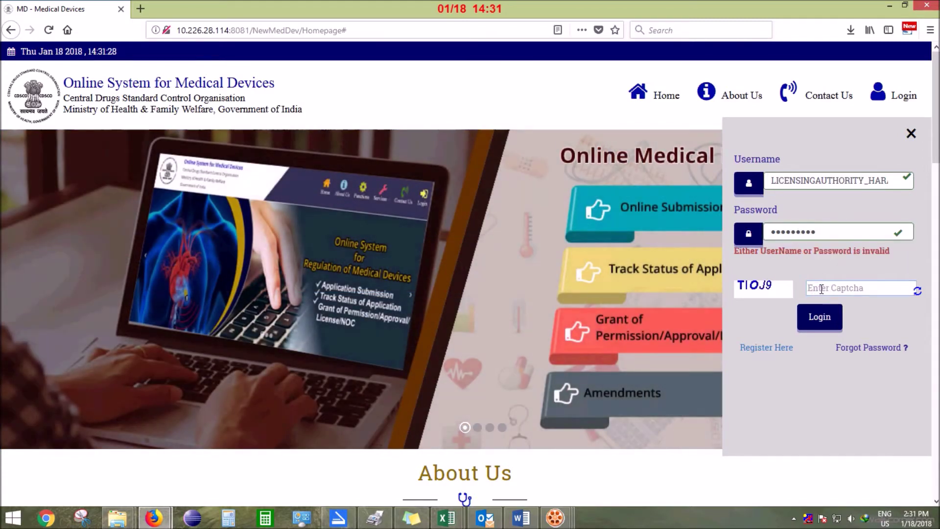
type("tI")
type("O")
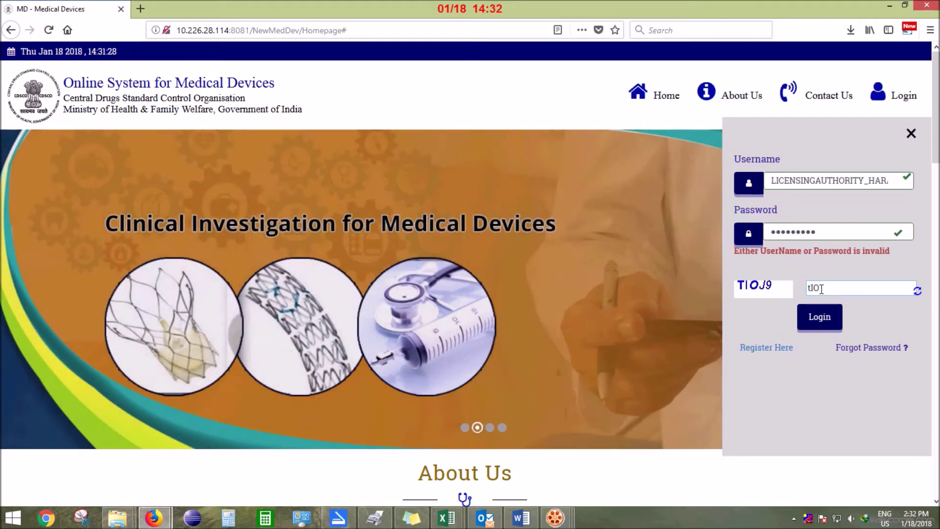
key("Left")
key("Left")
key("BackSpace")
type("TIO")
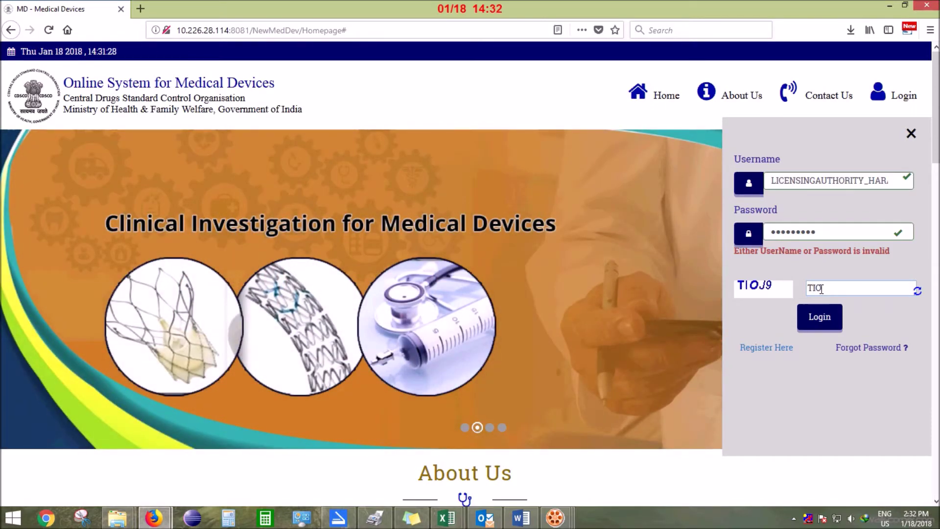
type("J9")
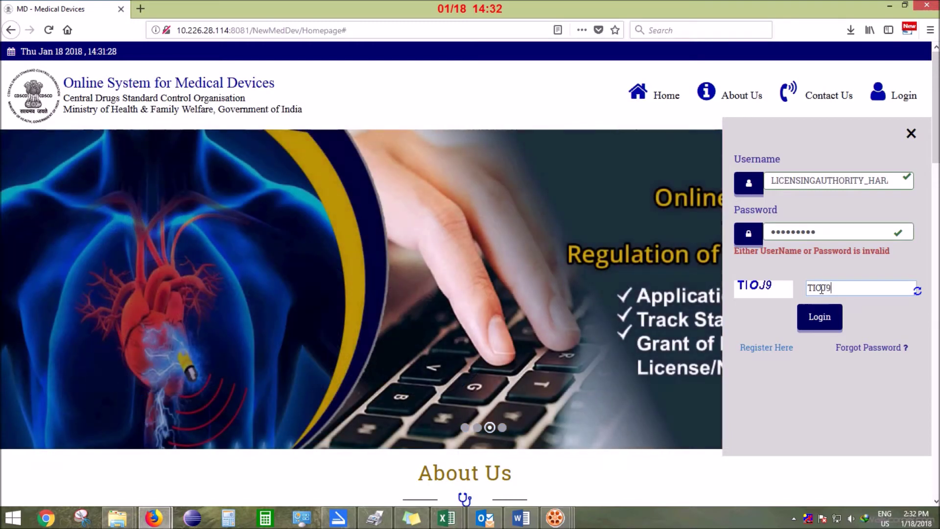
left_click(831, 320)
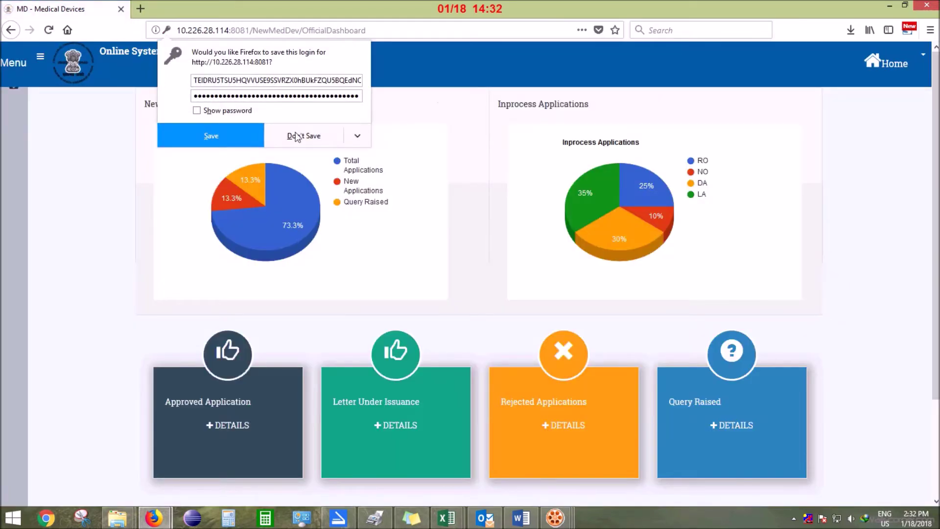
Decline Firefox's offer to save the login, then open and close the account menu.
left_click(296, 135)
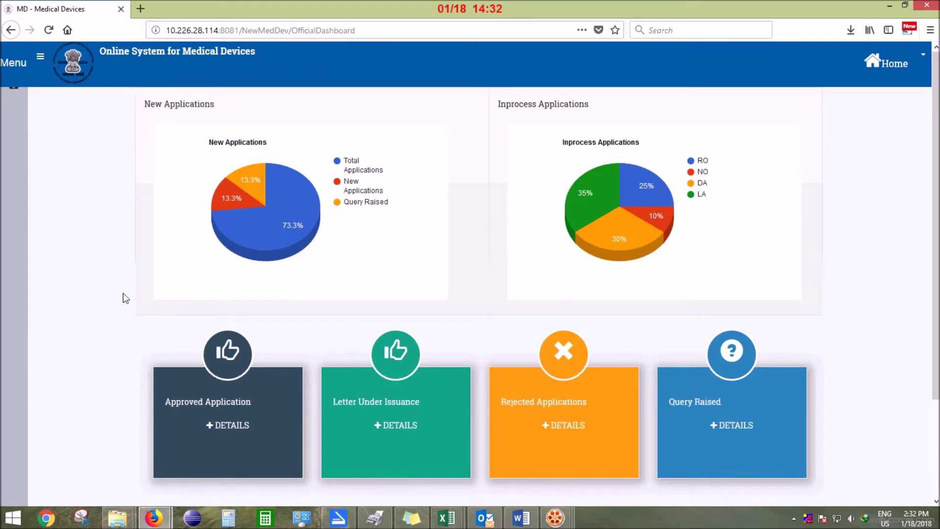
left_click(926, 57)
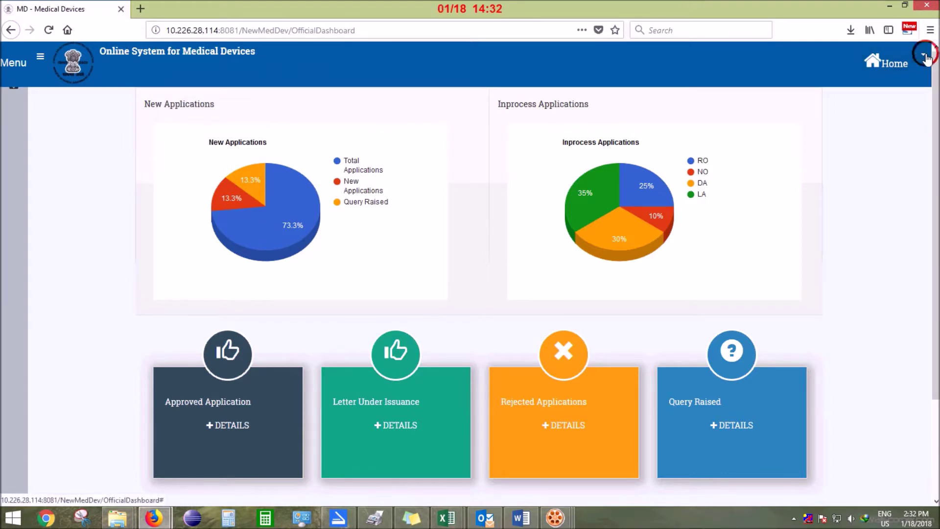
left_click(783, 143)
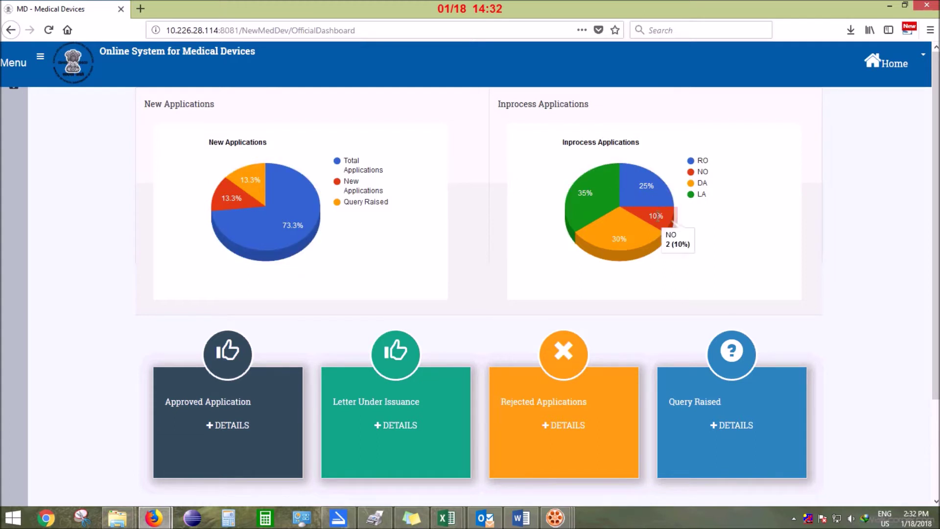
mouse_move(618, 236)
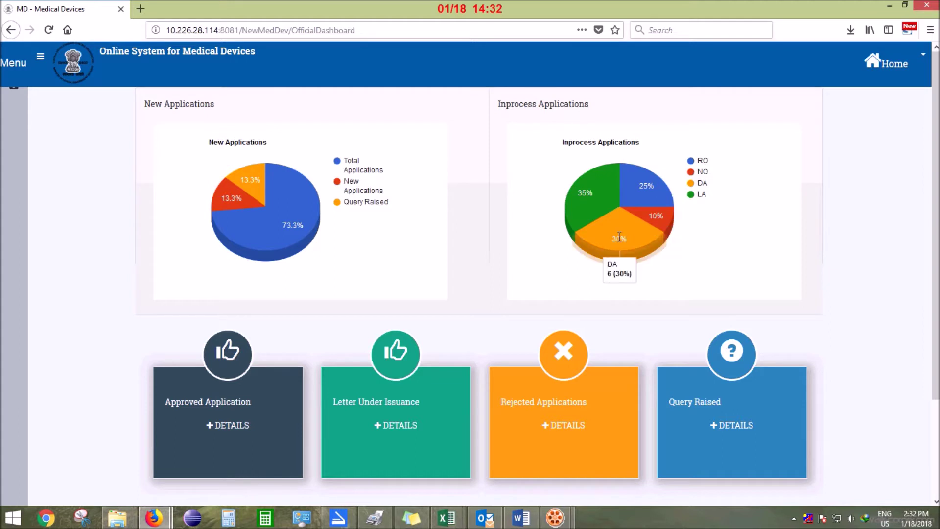
left_click(588, 198)
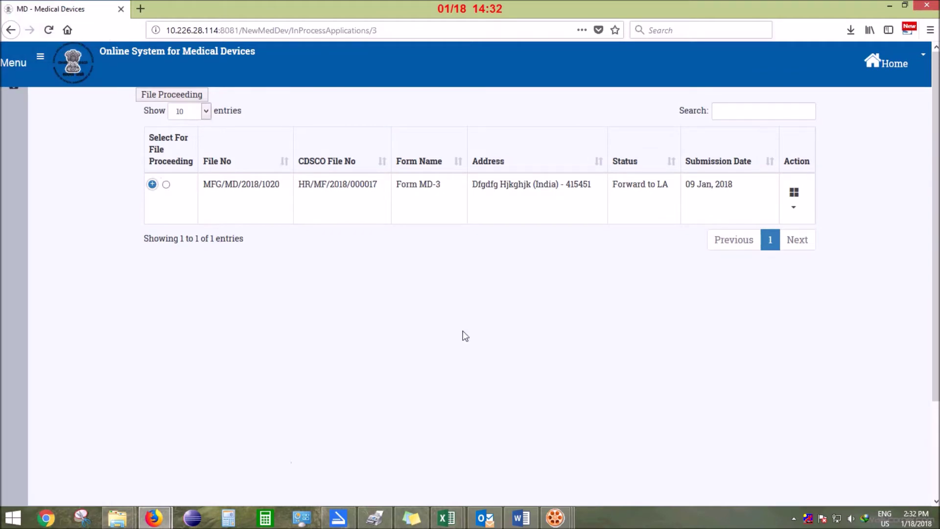
left_click(206, 112)
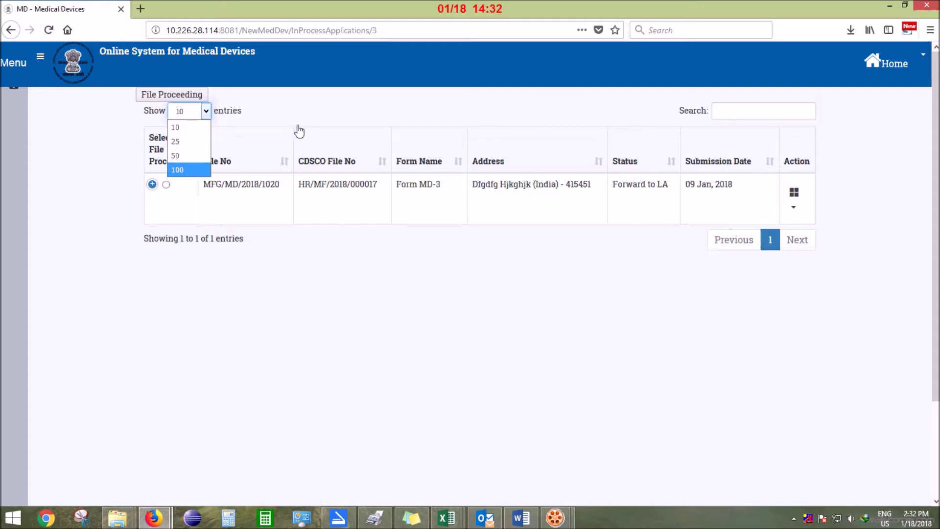
left_click(325, 109)
left_click(732, 111)
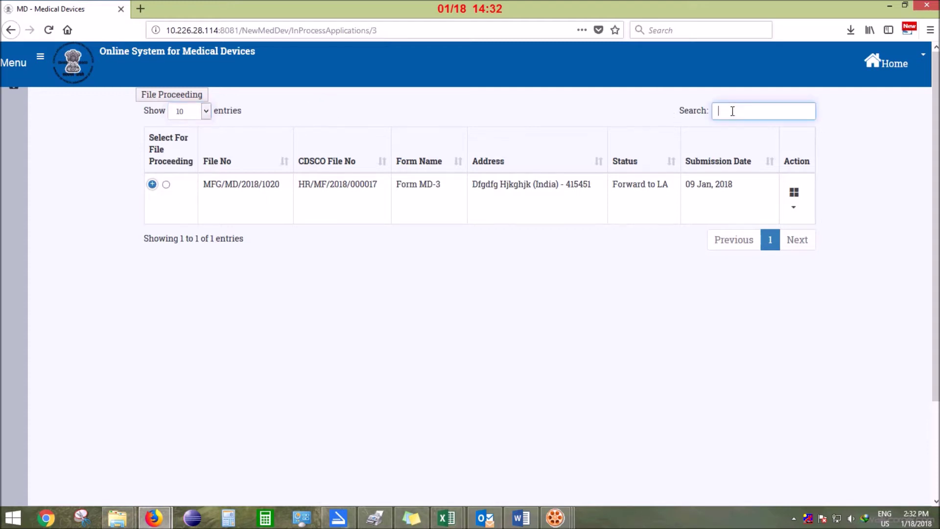
left_click(166, 185)
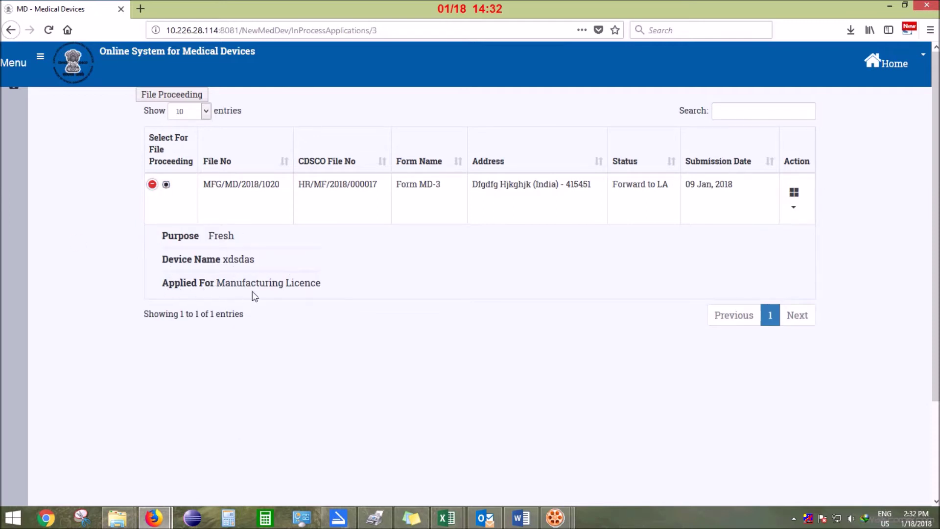
left_click(794, 208)
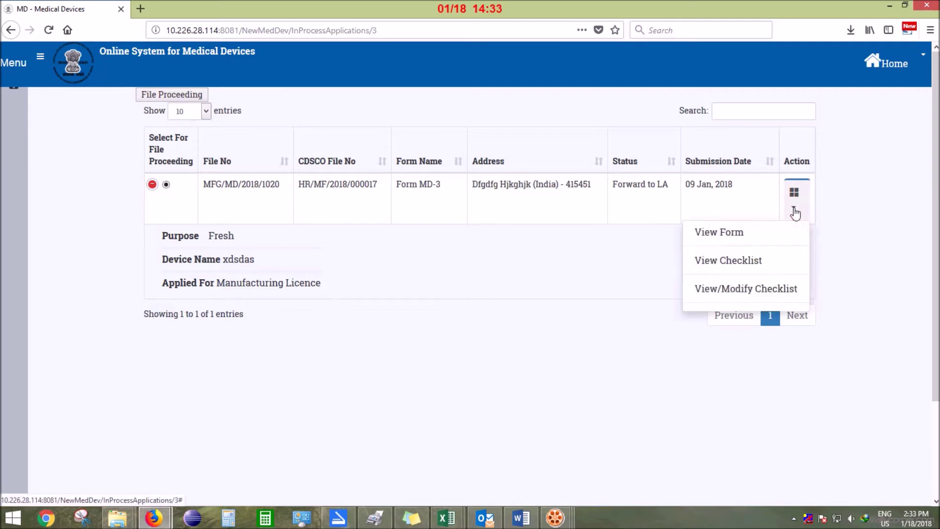
Look over MFG/MD/2018/1020's checklist in a new tab, then choose View/Modify Checklist.
left_click(768, 261)
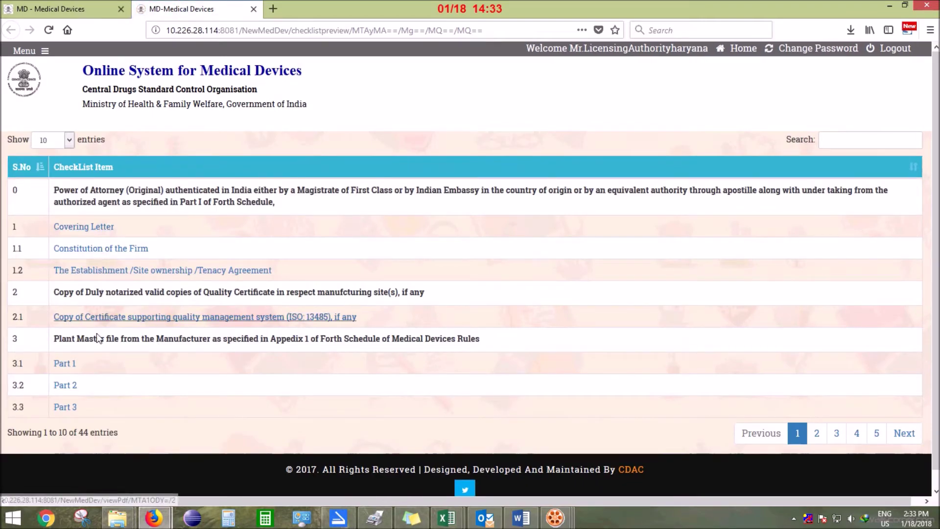
scroll(93, 385, "down", 2)
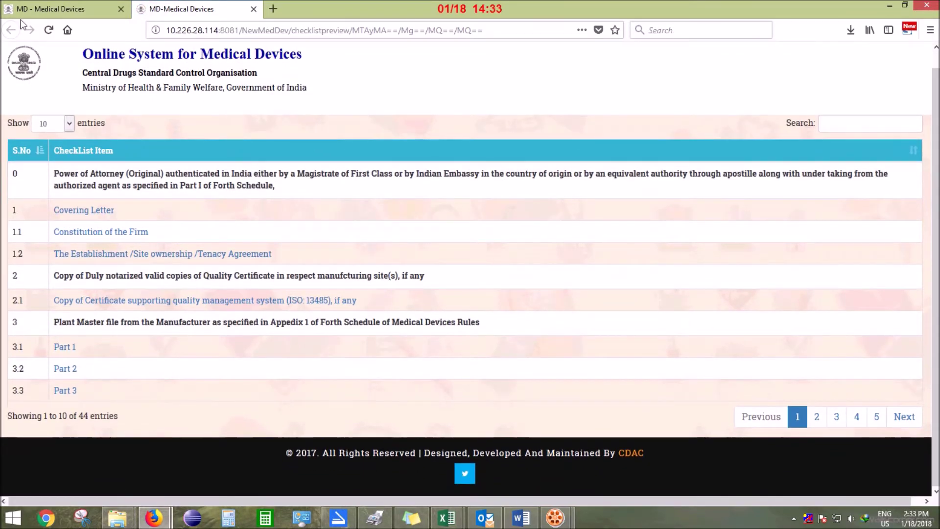
left_click(48, 7)
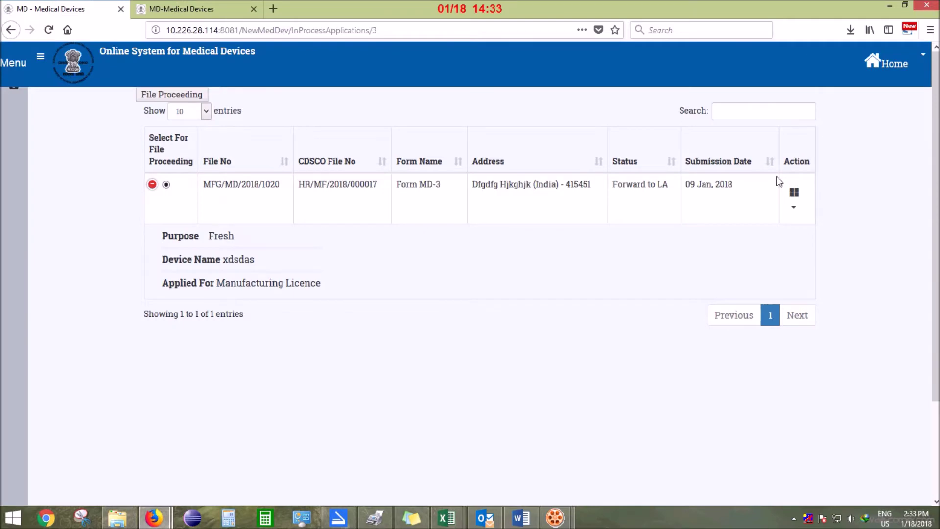
left_click(793, 202)
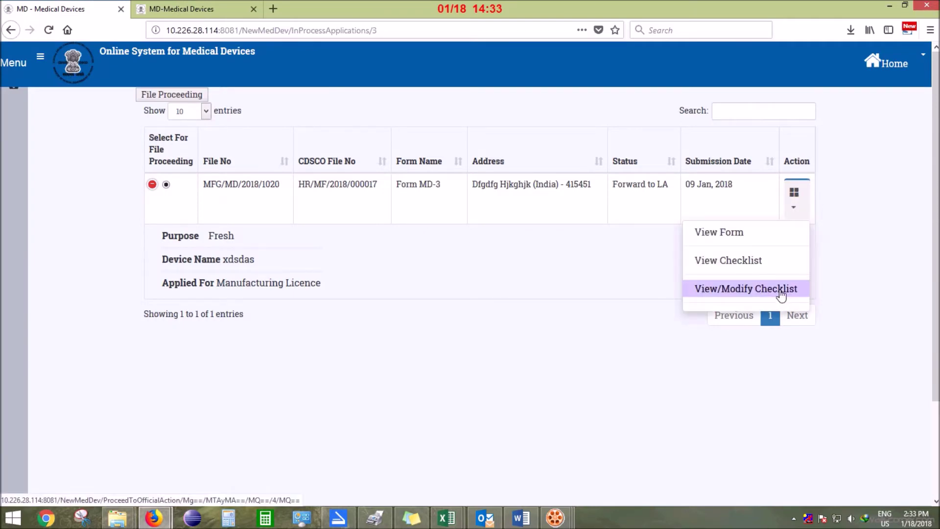
left_click(779, 293)
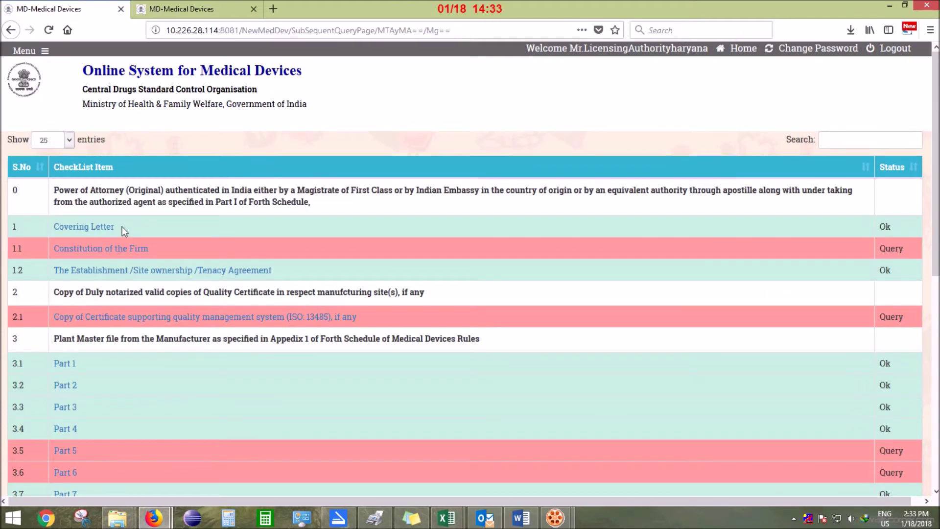
Open the remarks for the Covering Letter checklist item.
left_click(99, 225)
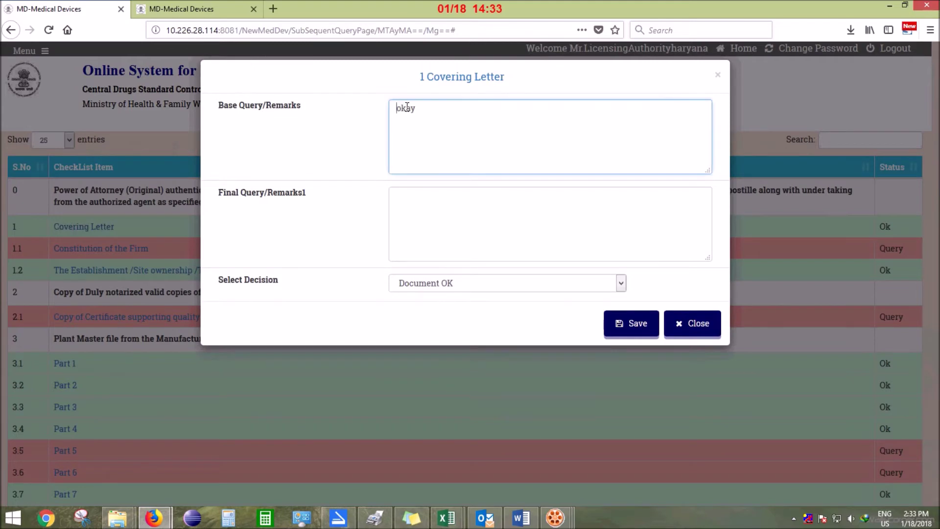
Give the Covering Letter final remark 'Document Okay' and decision Document OK, and save.
left_click(415, 207)
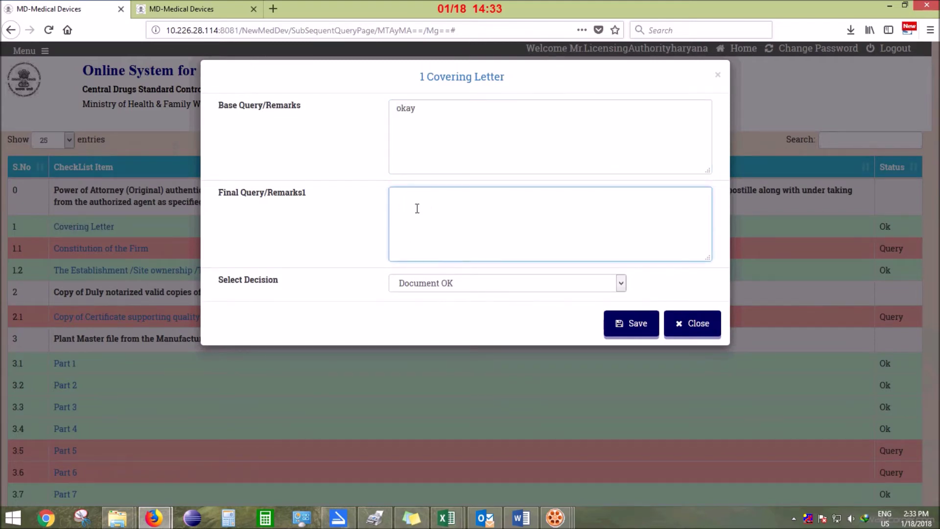
key("BackSpace")
type("ument O")
type("kay")
key("Tab")
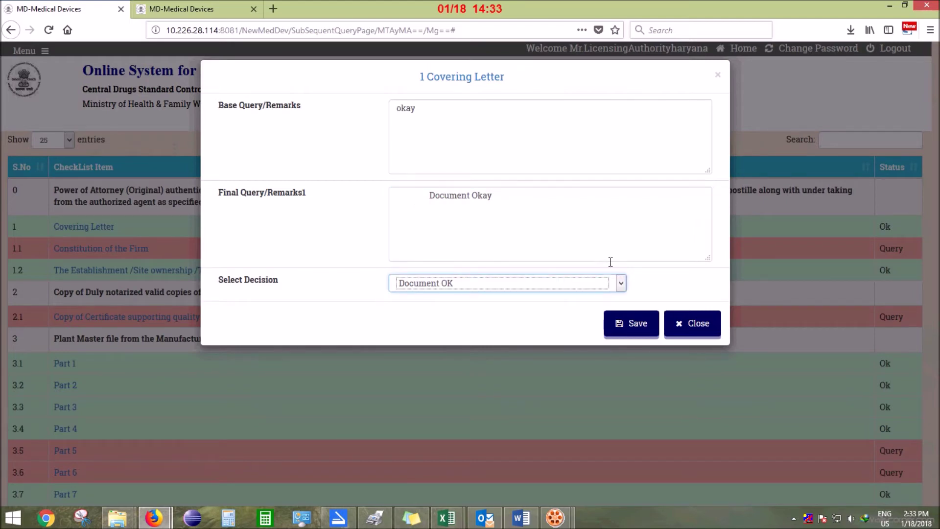
left_click(588, 283)
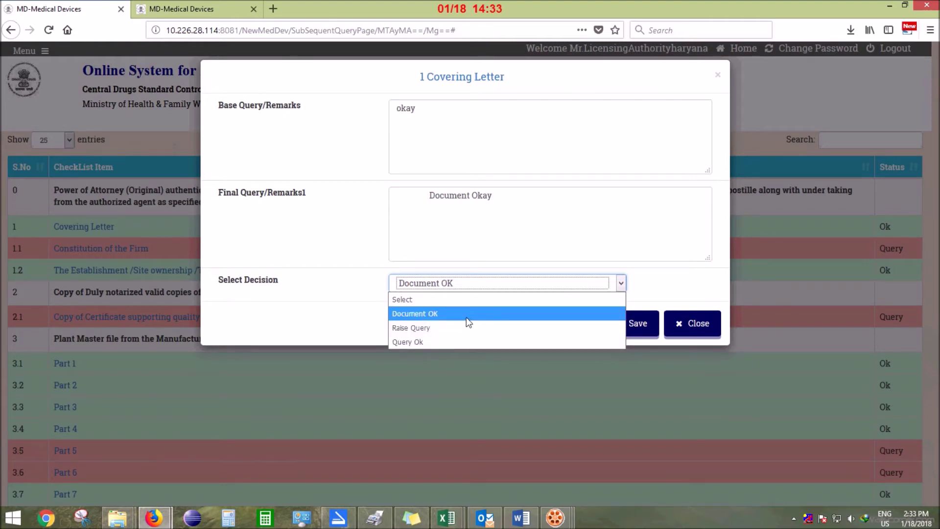
left_click(469, 316)
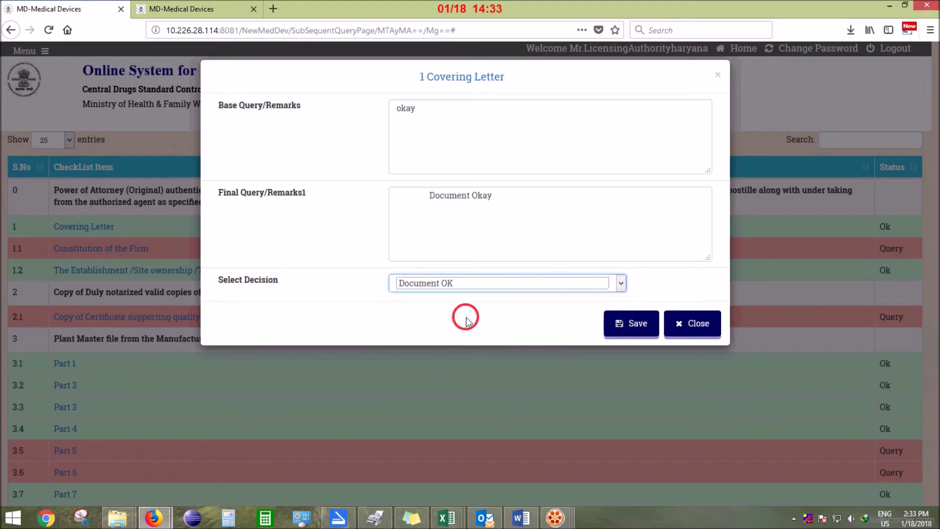
left_click(632, 324)
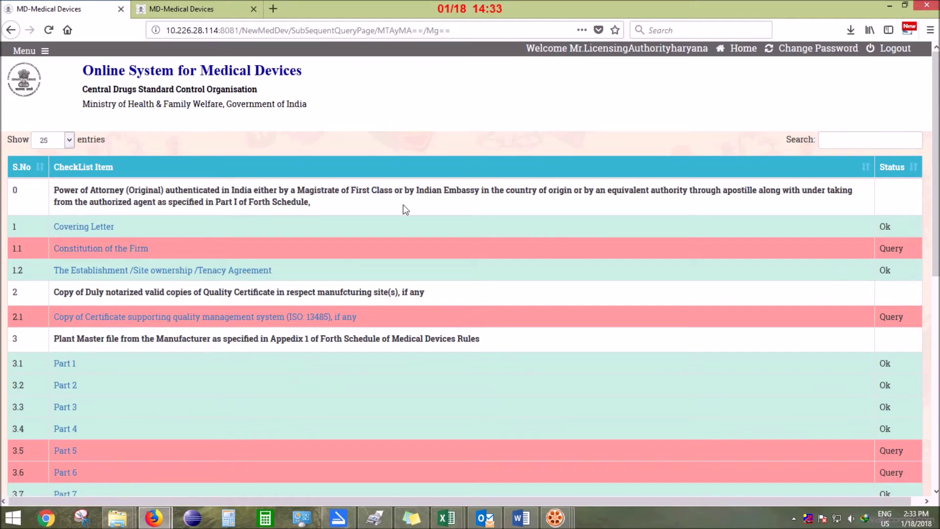
Submit the checklist, dismissing the 'Please Review All Document' alert and resubmitting.
scroll(410, 424, "down", 2)
scroll(409, 411, "down", 4)
scroll(409, 406, "down", 5)
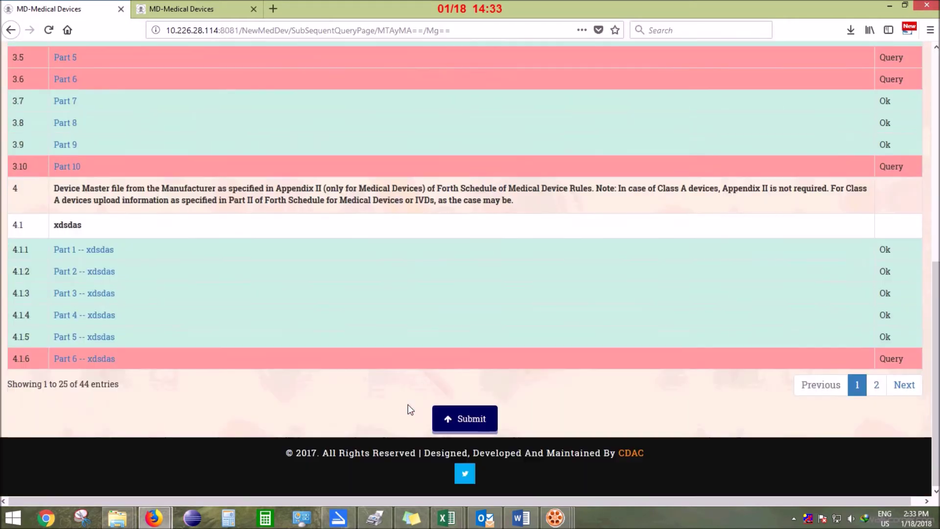
left_click(471, 419)
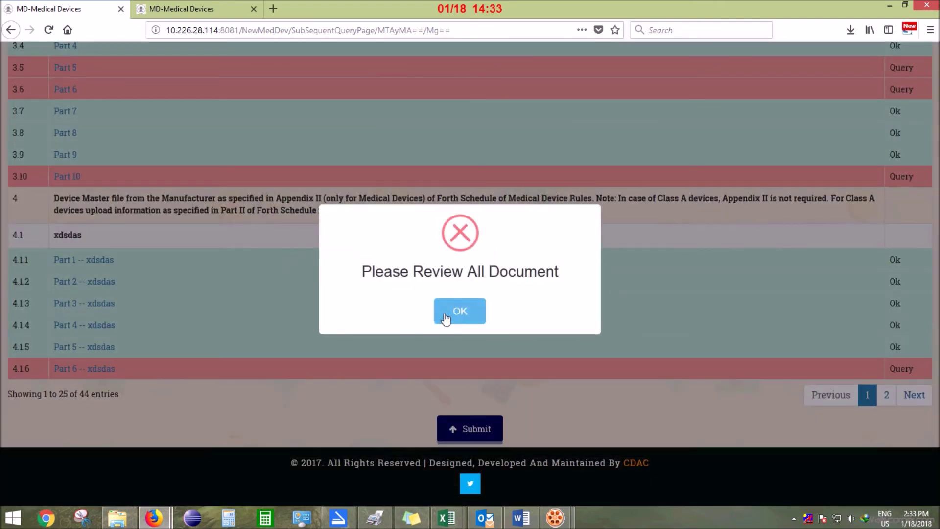
left_click(445, 319)
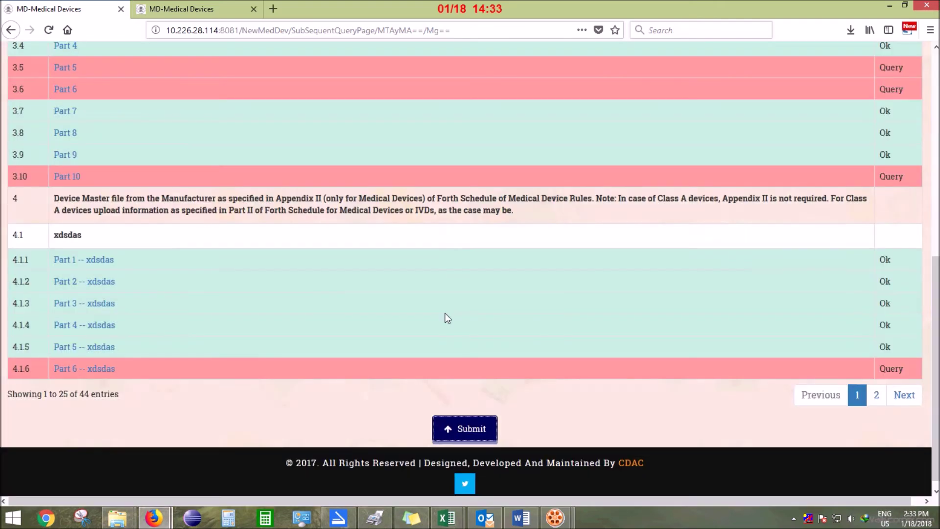
left_click(471, 431)
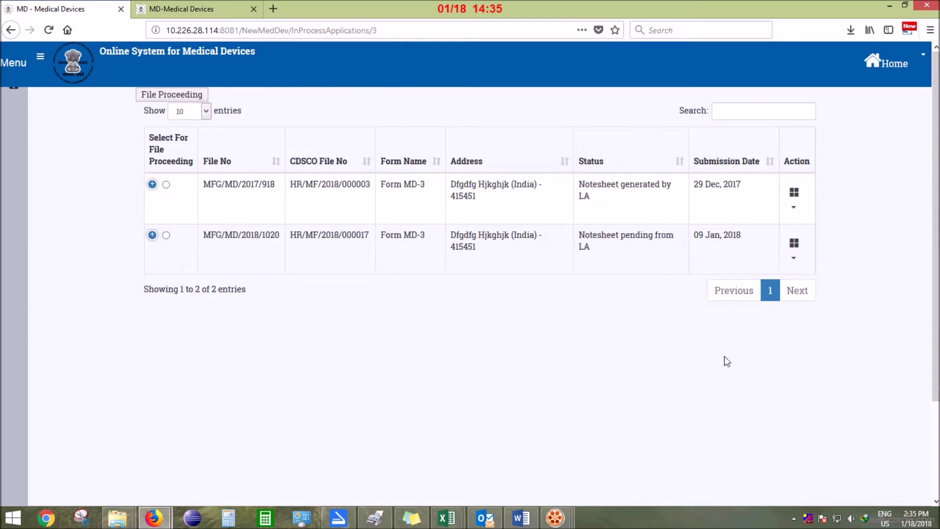
Generate the MFG/MD/2018/1020 notesheet with LA comment 'Permission may be issued'.
left_click(794, 258)
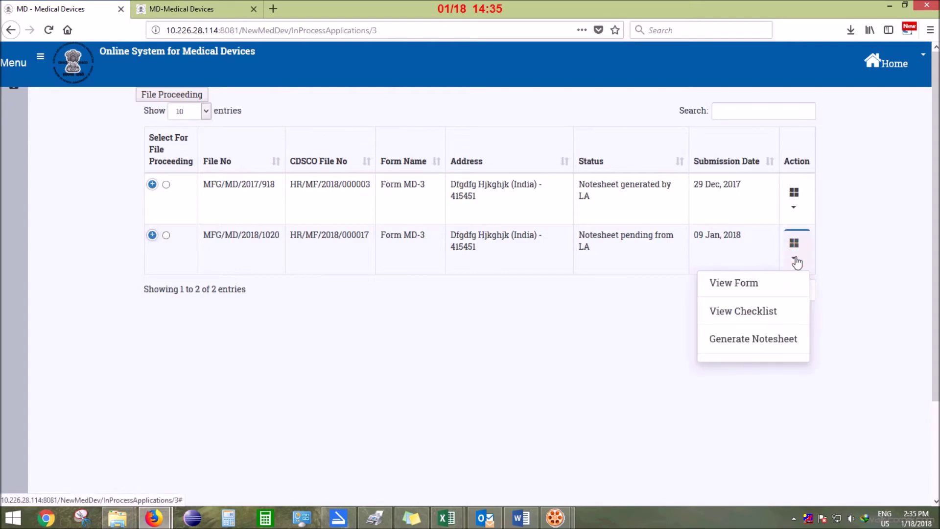
left_click(789, 343)
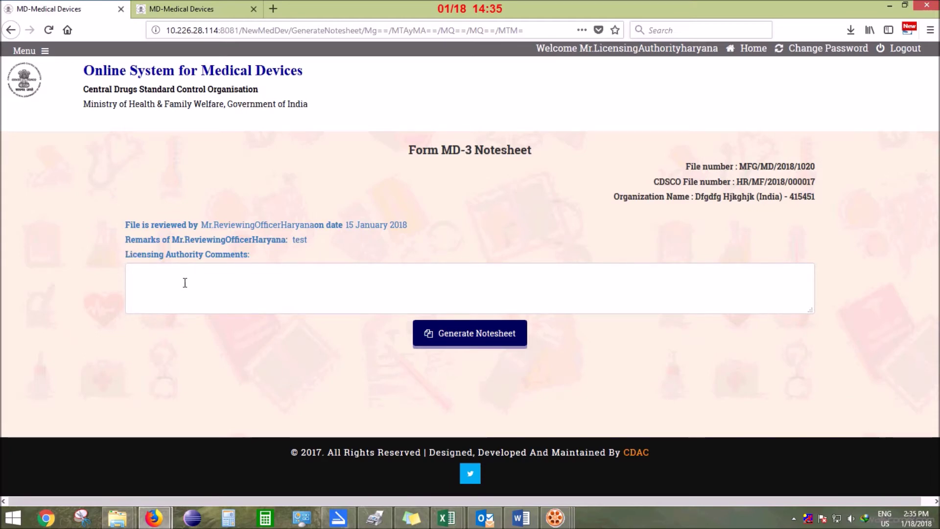
left_click(213, 297)
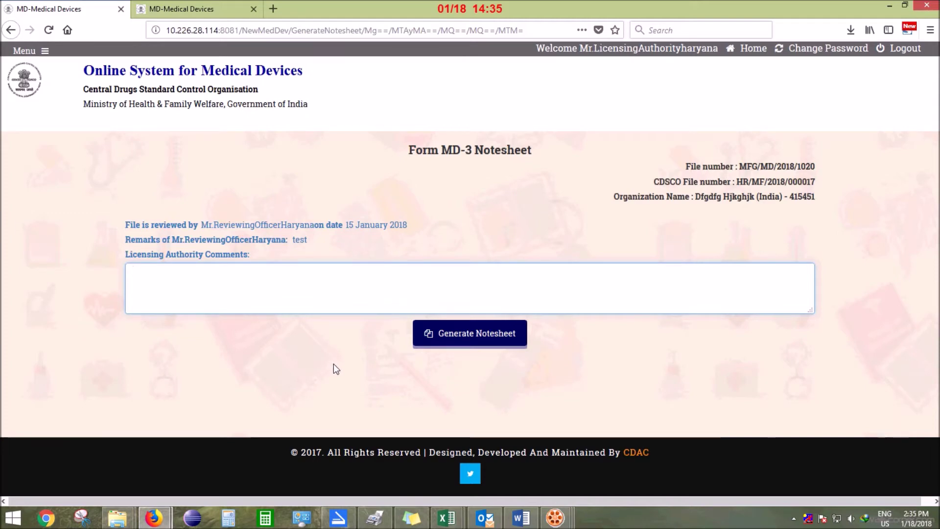
type("Per")
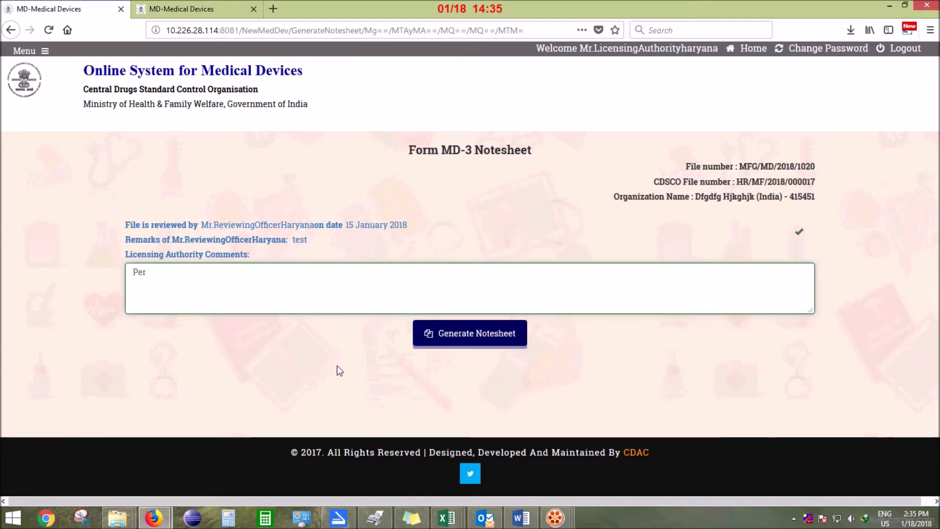
type("mission")
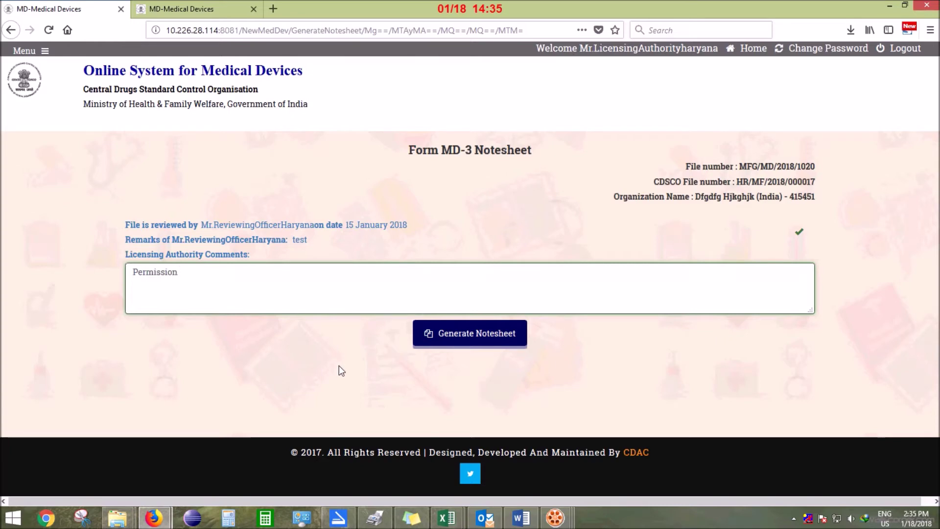
type(" may be i")
type("sue")
key("BackSpace")
key("BackSpace")
type("sued")
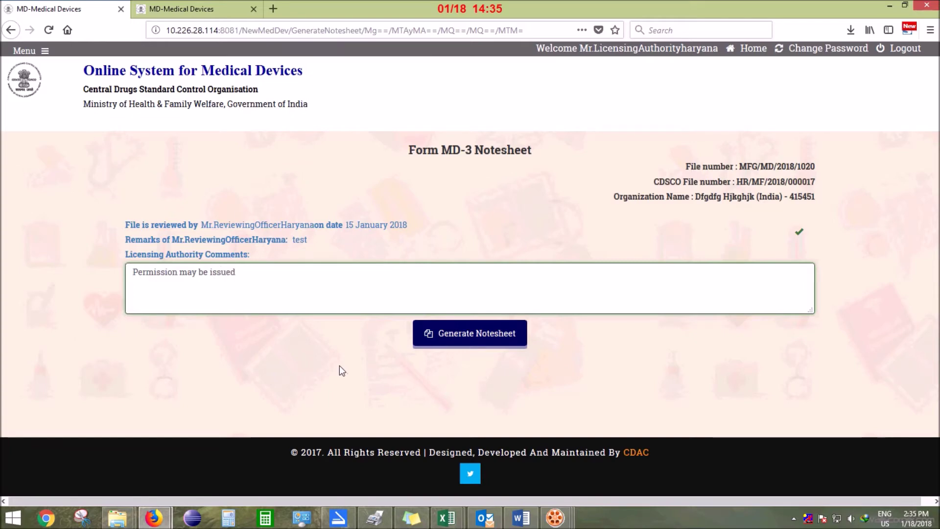
left_click(455, 337)
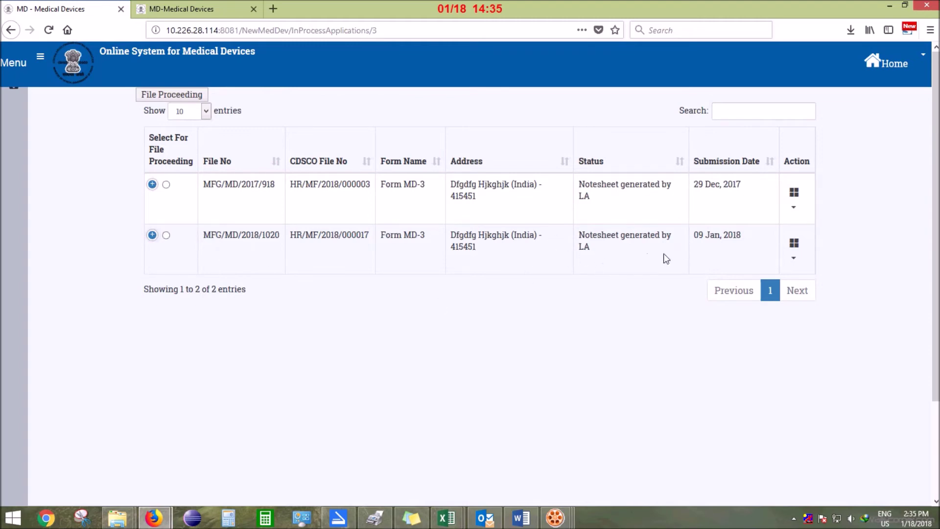
Approve file MFG/MD/2018/1020 for the ticked device GJHFG.
left_click(794, 257)
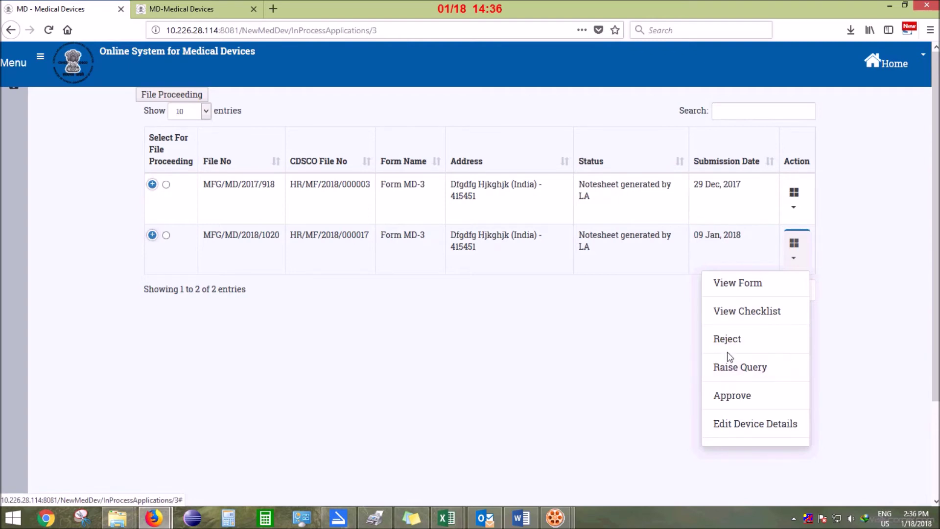
left_click(771, 401)
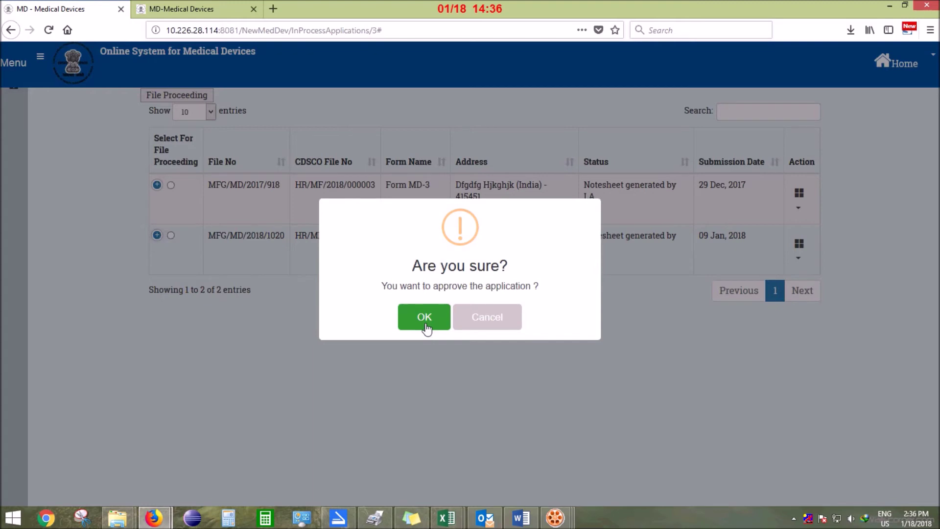
left_click(424, 323)
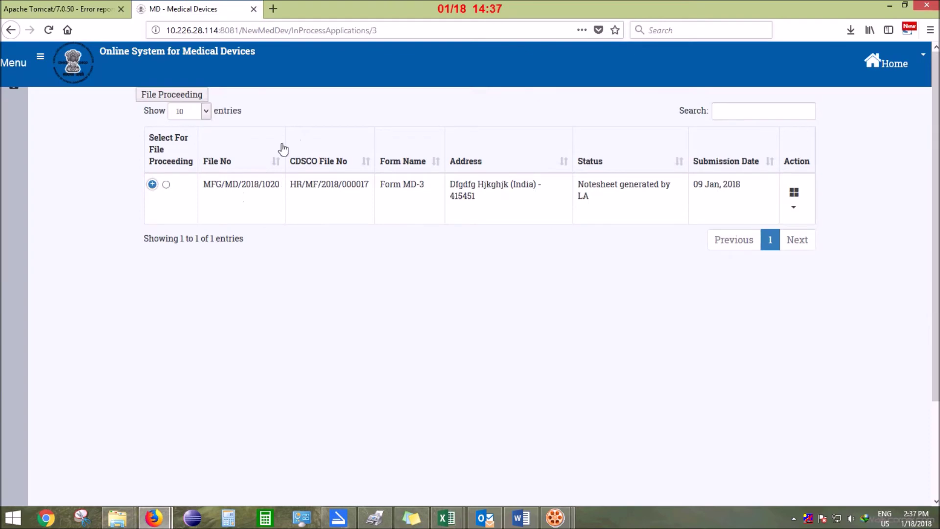
left_click(795, 209)
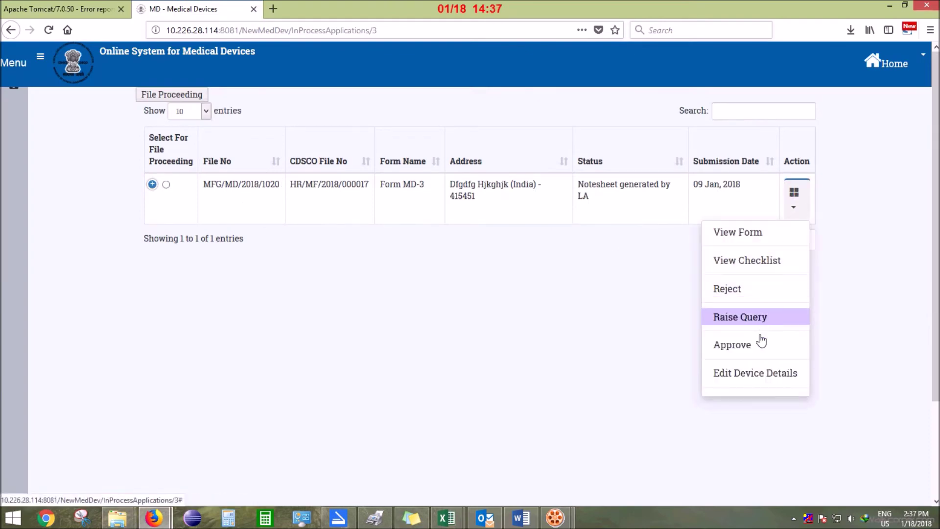
left_click(740, 351)
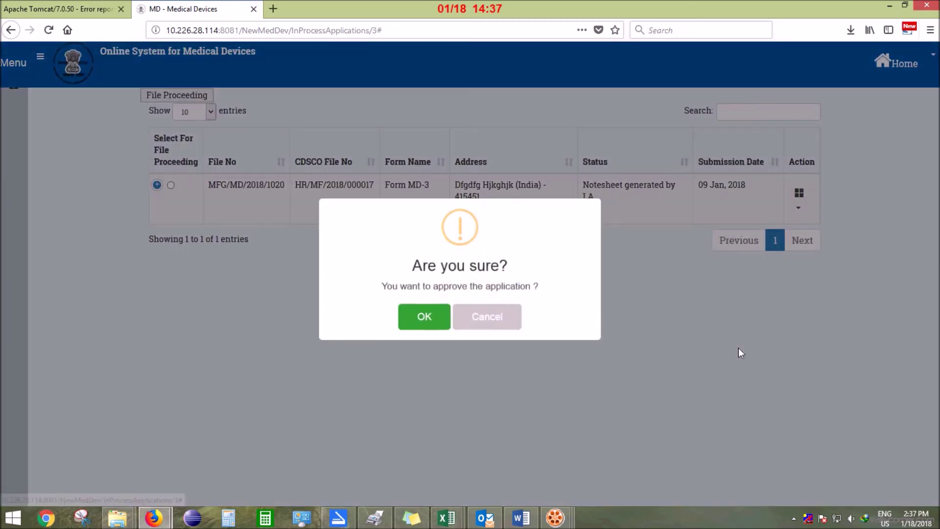
left_click(420, 317)
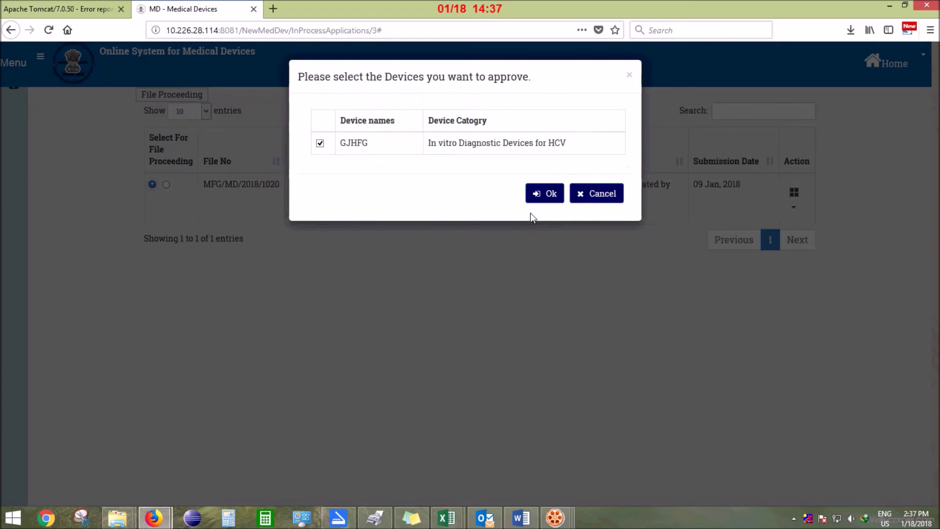
left_click(549, 195)
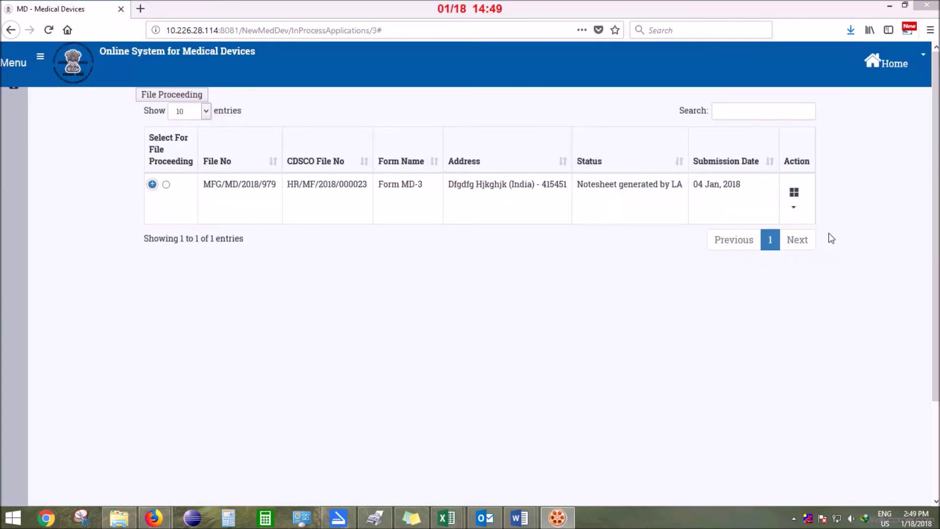
left_click(794, 208)
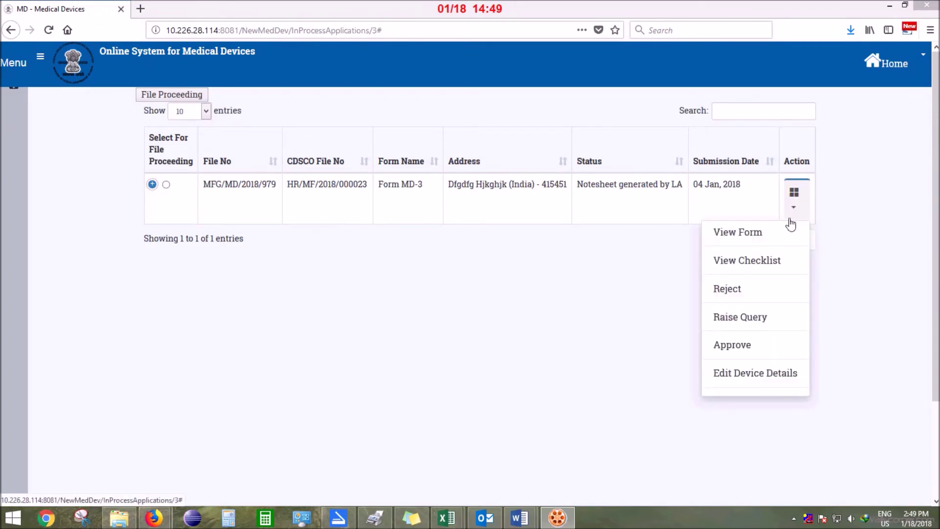
left_click(748, 290)
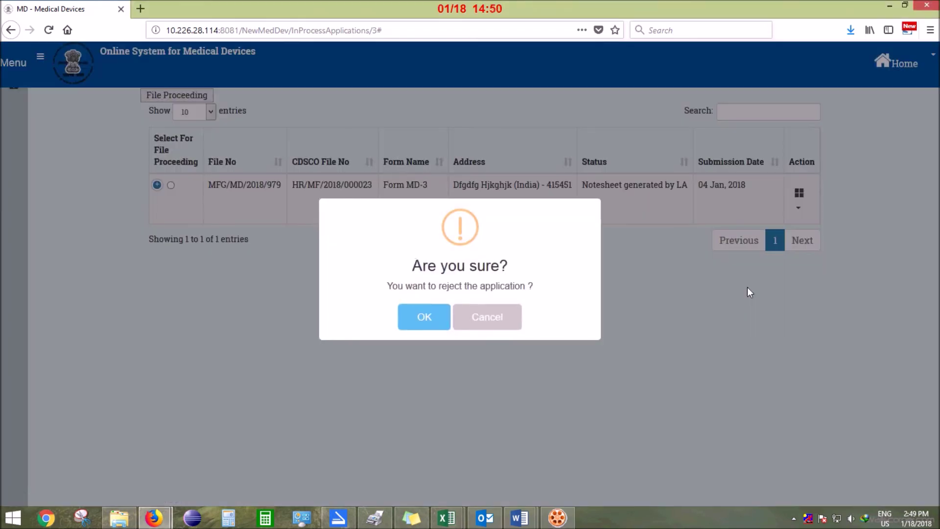
left_click(422, 317)
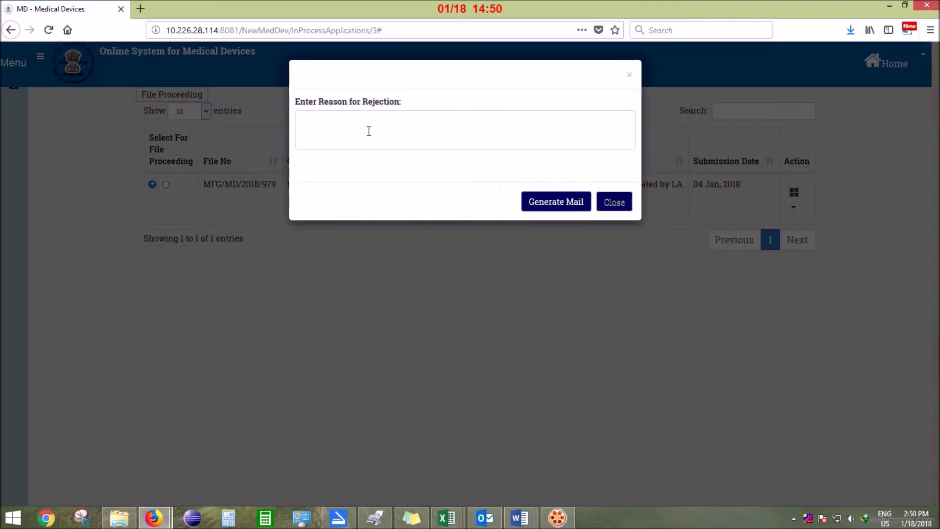
left_click(367, 125)
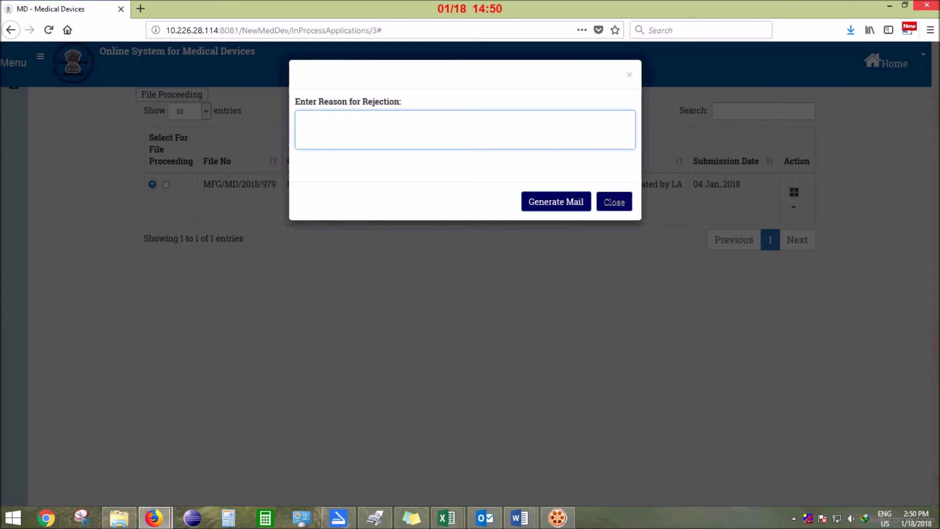
type("not")
key("BackSpace")
key("BackSpace")
key("BackSpace")
key("BackSpace")
type("reject")
type("ed by L")
type("A")
Generate and send the rejection email to the applicant, acknowledging the confirmation.
left_click(566, 204)
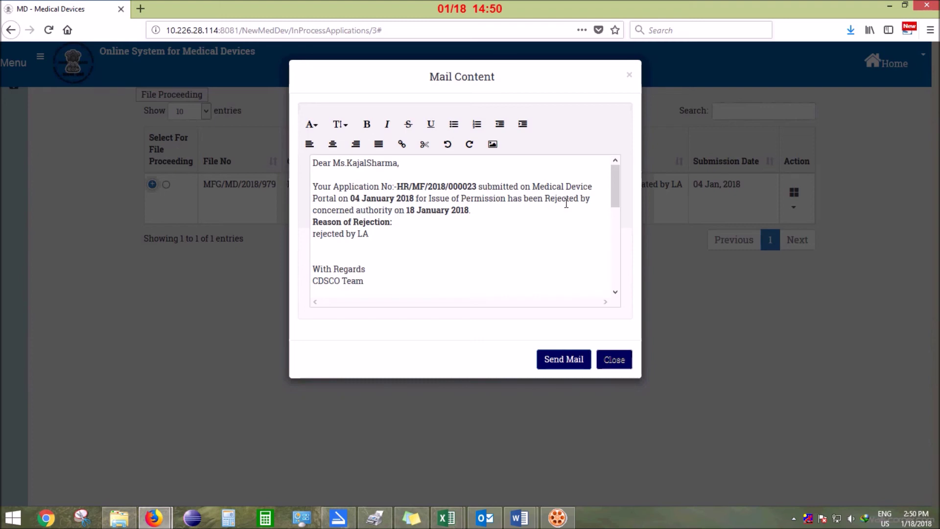
left_click_drag(615, 184, 608, 275)
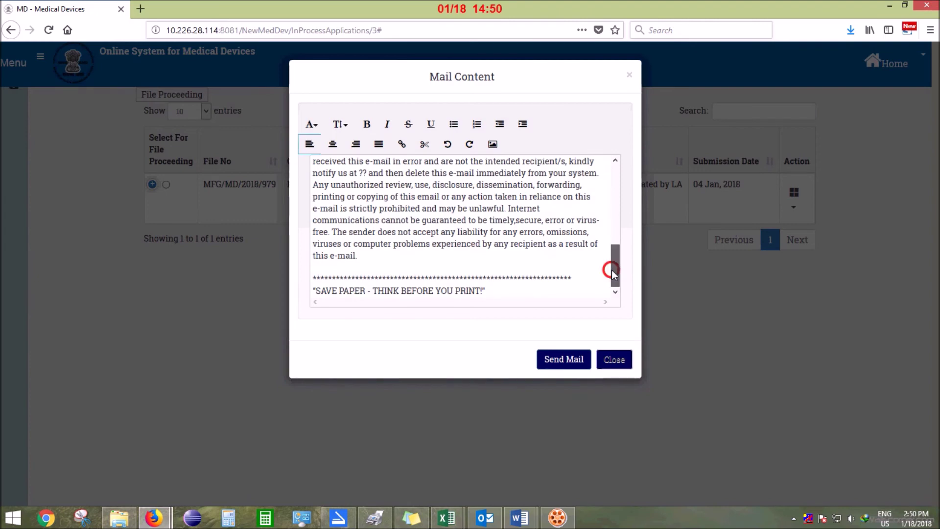
left_click_drag(612, 270, 622, 181)
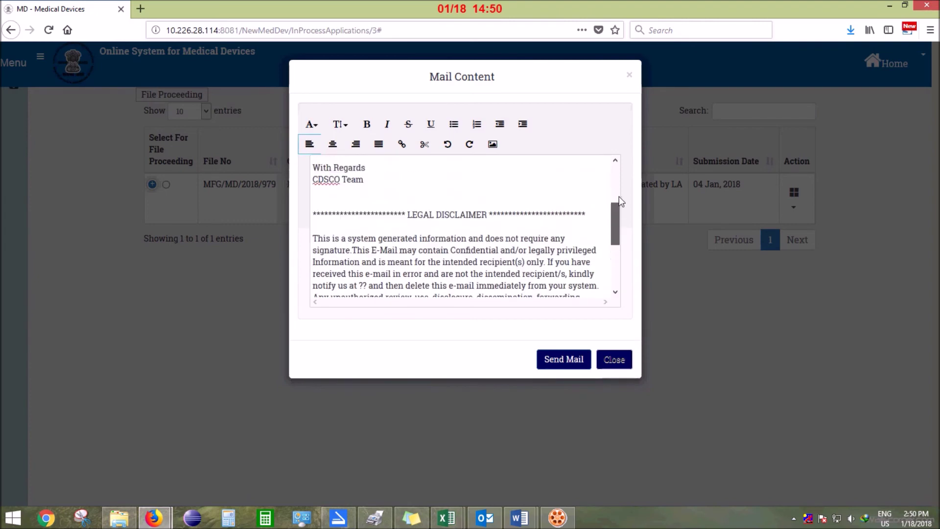
left_click(576, 359)
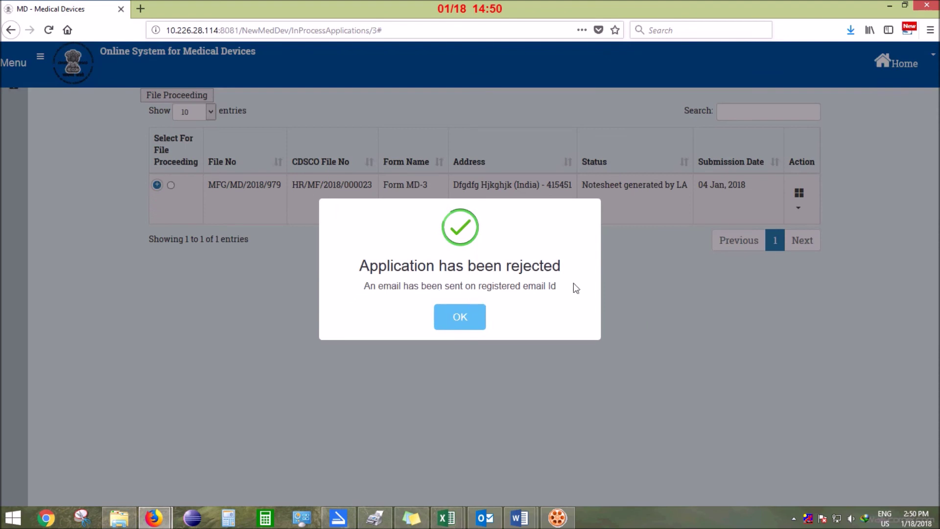
left_click(459, 318)
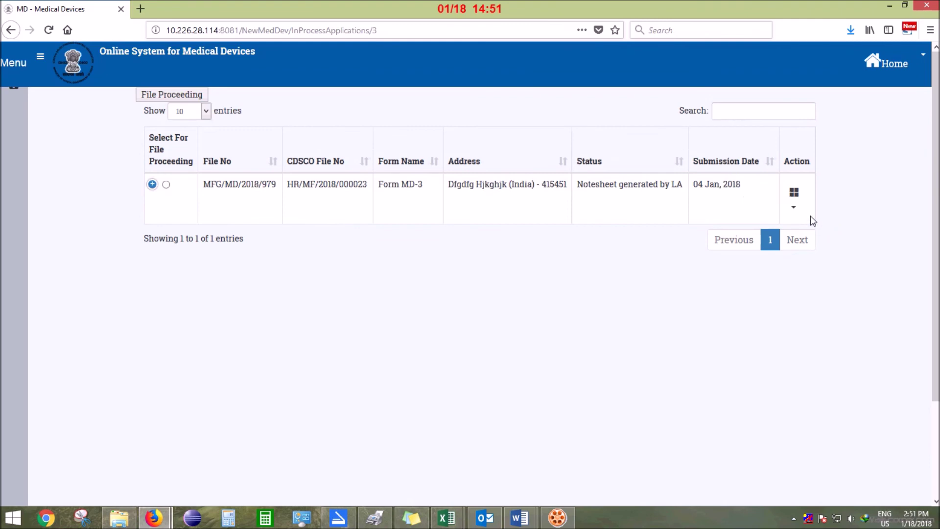
Raise and confirm a query on application MFG/MD/2018/979 from its Action menu.
left_click(793, 208)
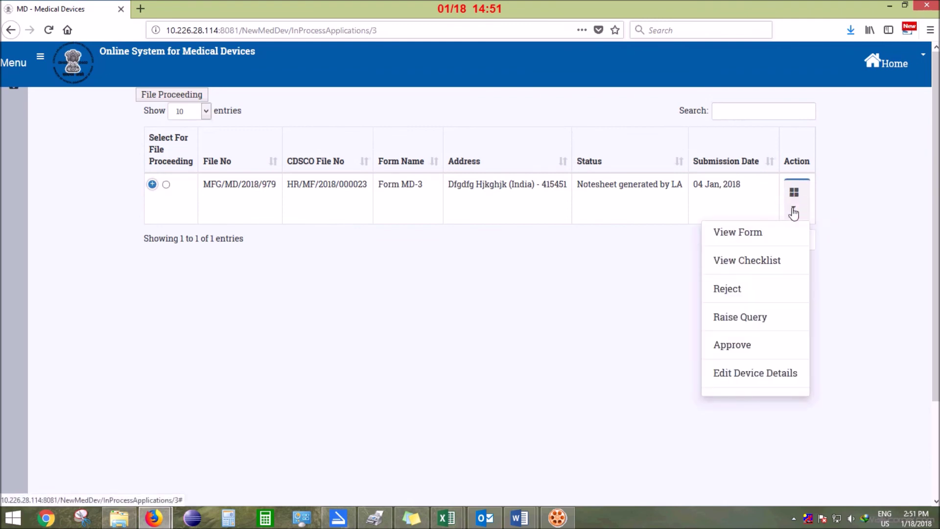
left_click(779, 321)
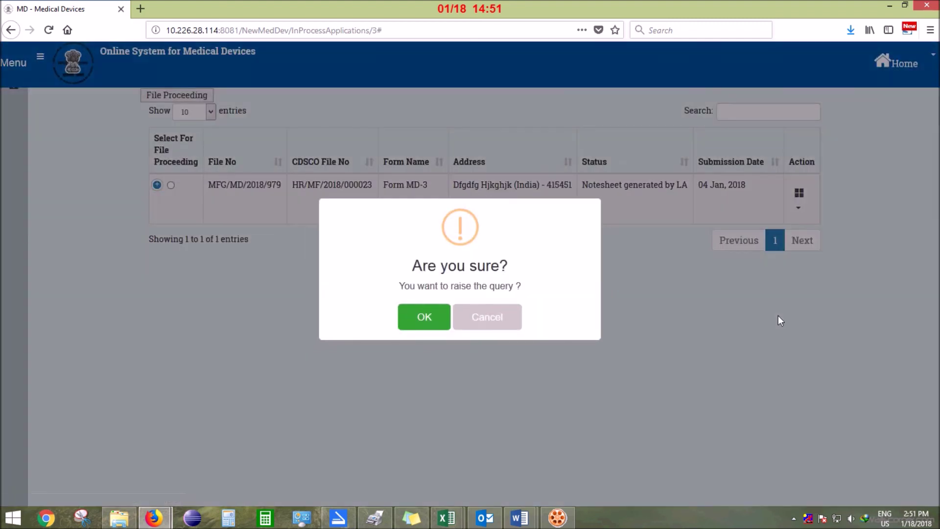
left_click(422, 323)
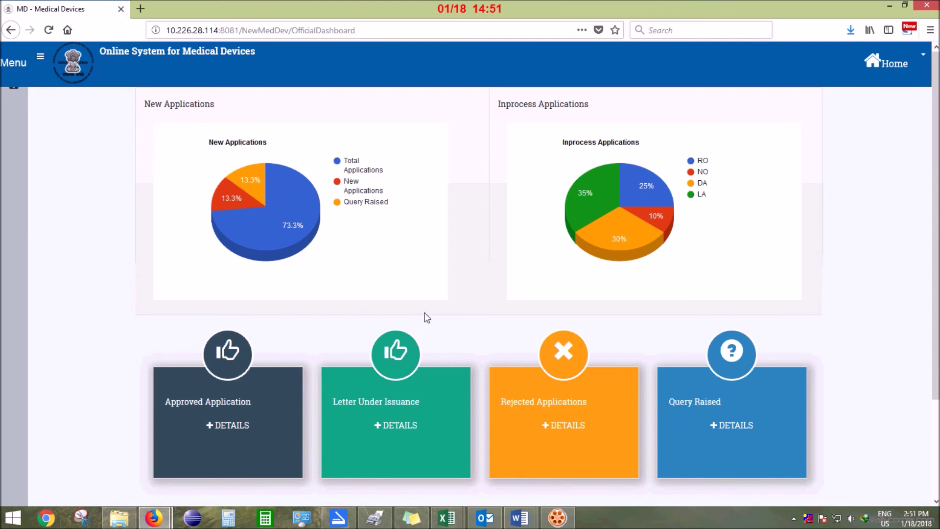
View the Query Raised list, showing three Form MD-3 files including MFG/MD/2018/979.
left_click(731, 425)
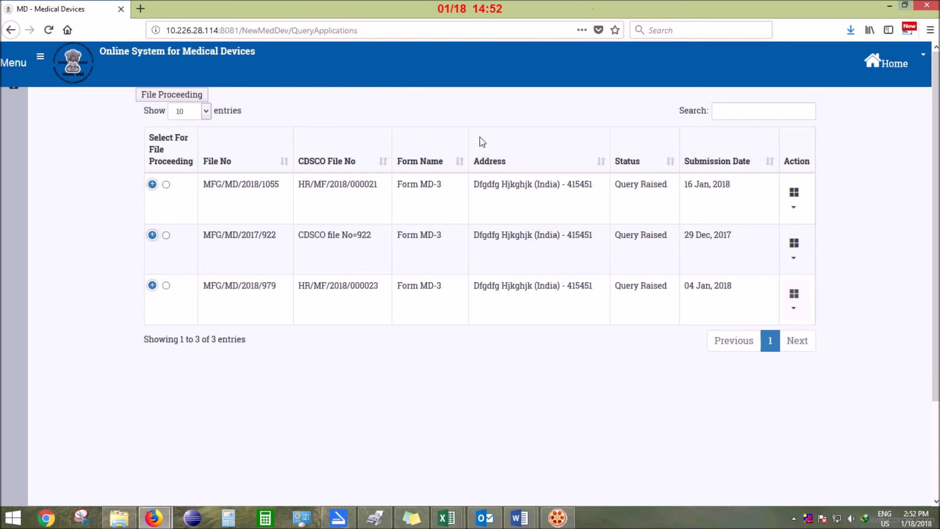
key("alt+Left")
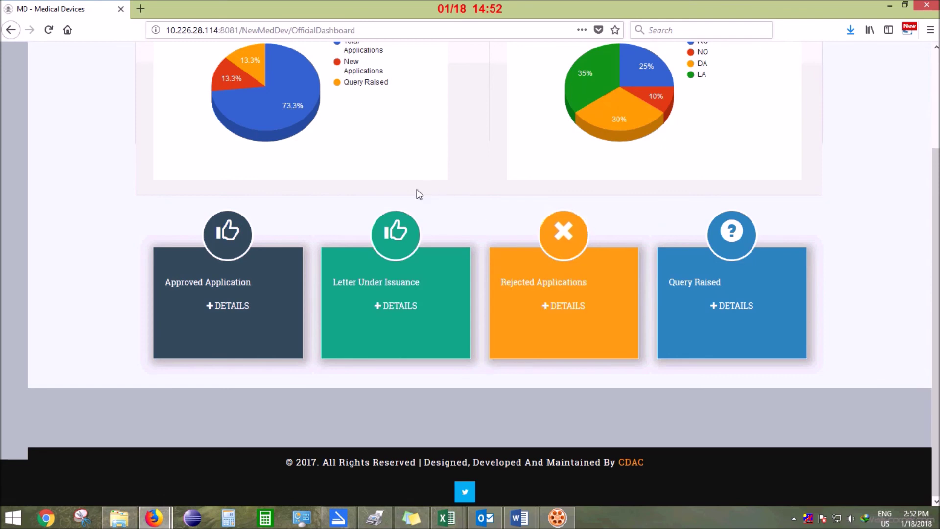
left_click(721, 303)
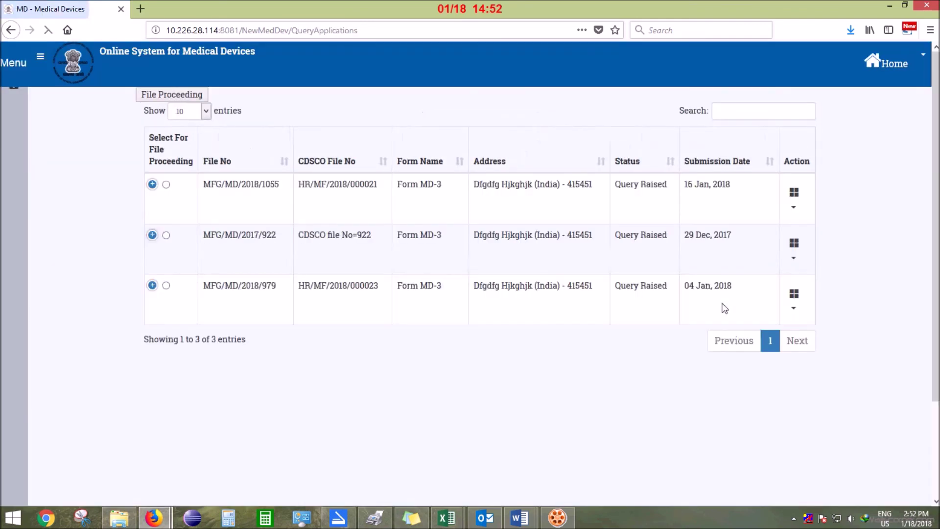